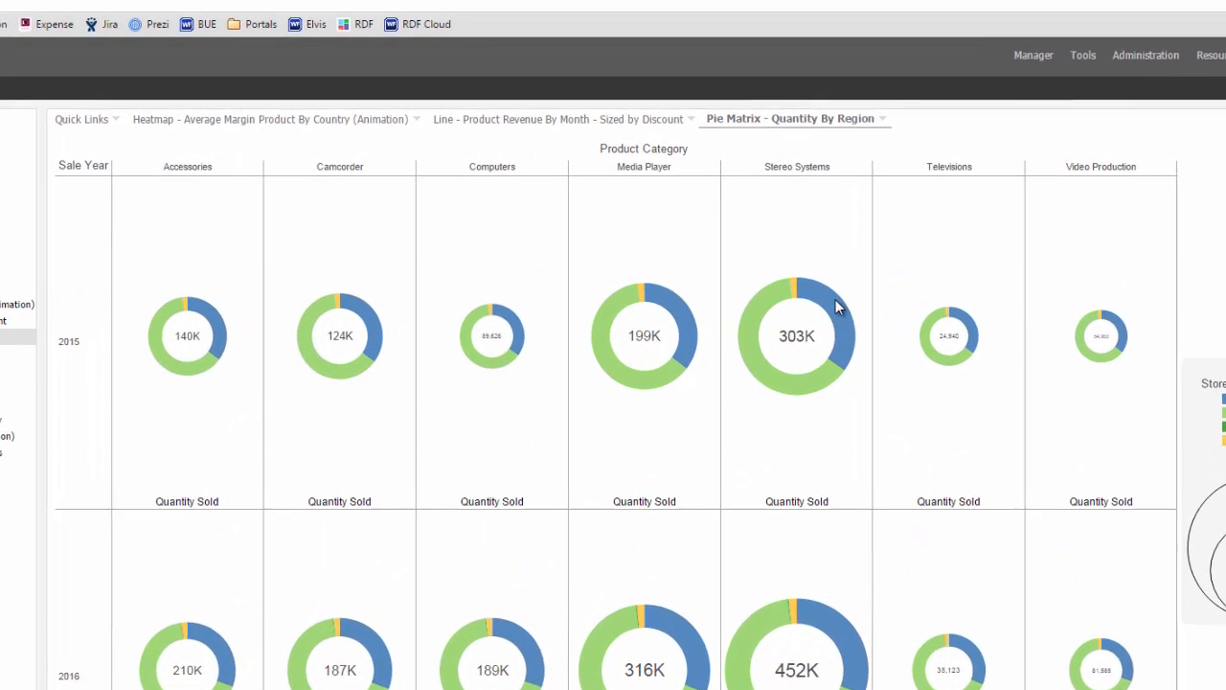
- Drill down from the 2015 Stereo Systems EMEA slice of the pie matrix to Product Subcategory
mouse_move(844, 257)
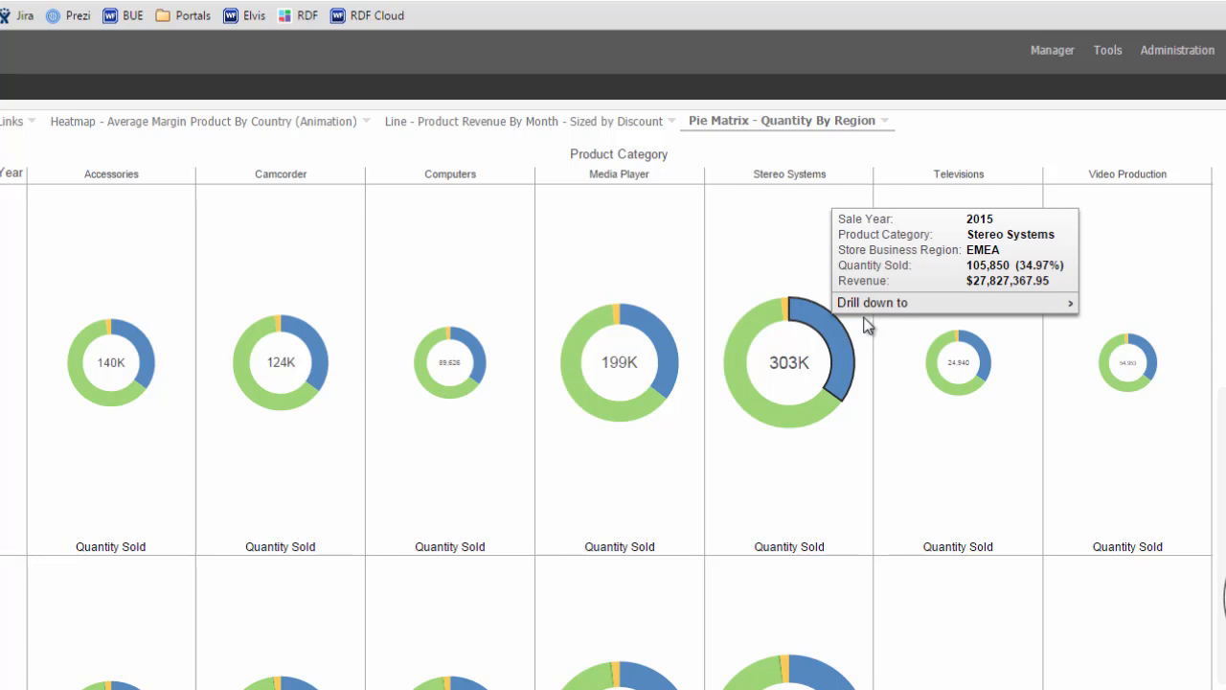
mouse_move(881, 305)
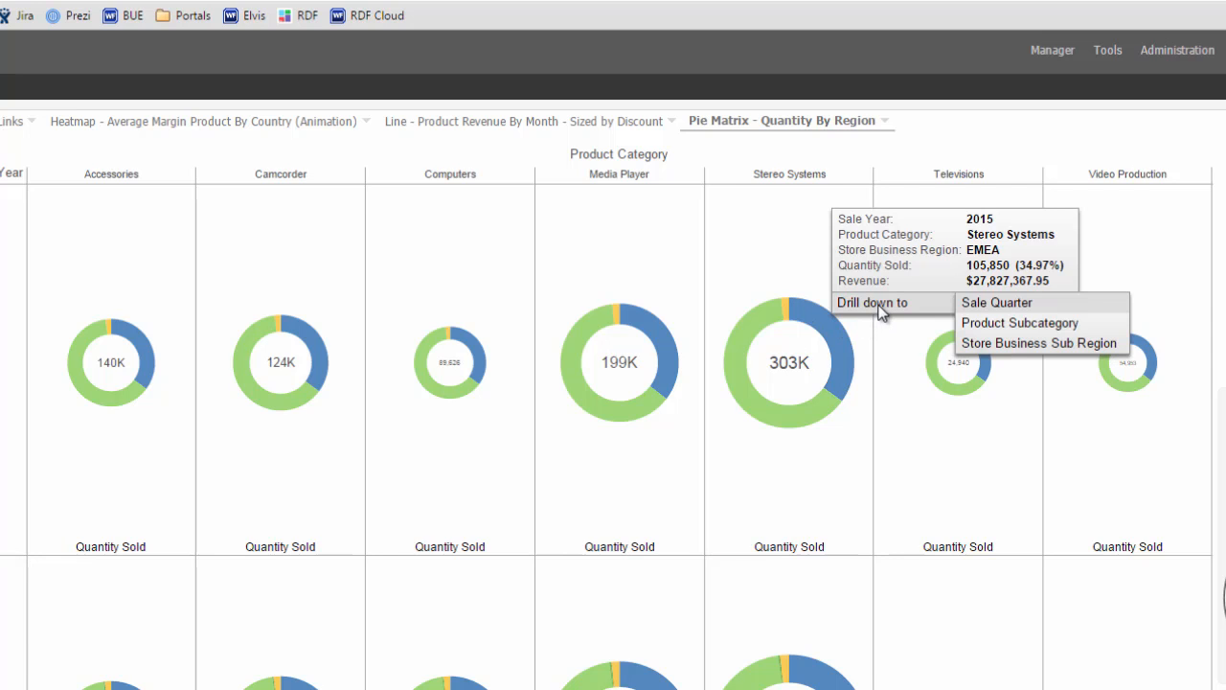
left_click(1006, 326)
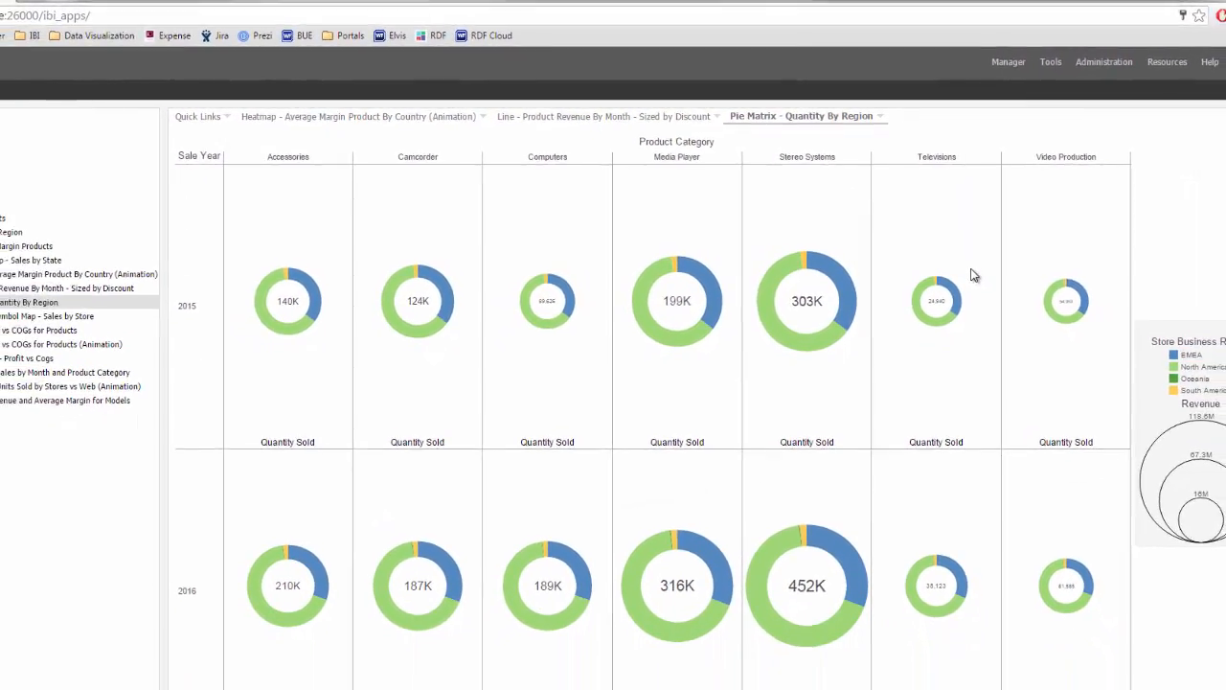
right_click(1006, 322)
left_click(832, 252)
mouse_move(832, 252)
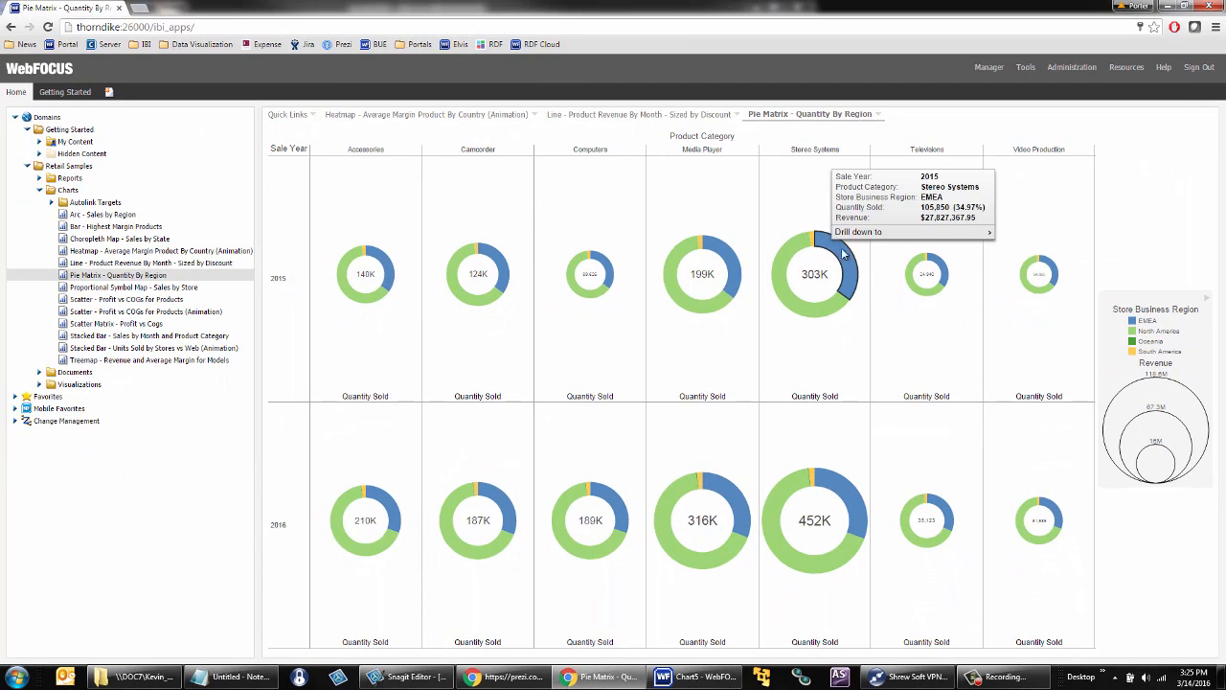
mouse_move(865, 238)
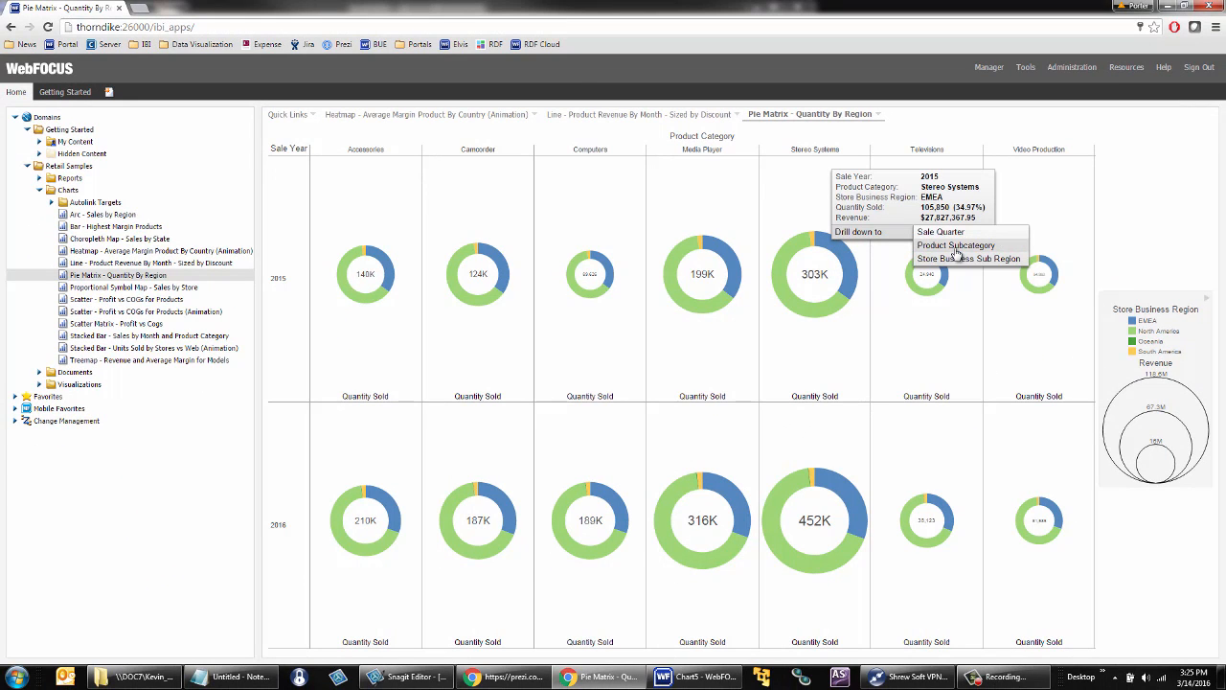
left_click(957, 251)
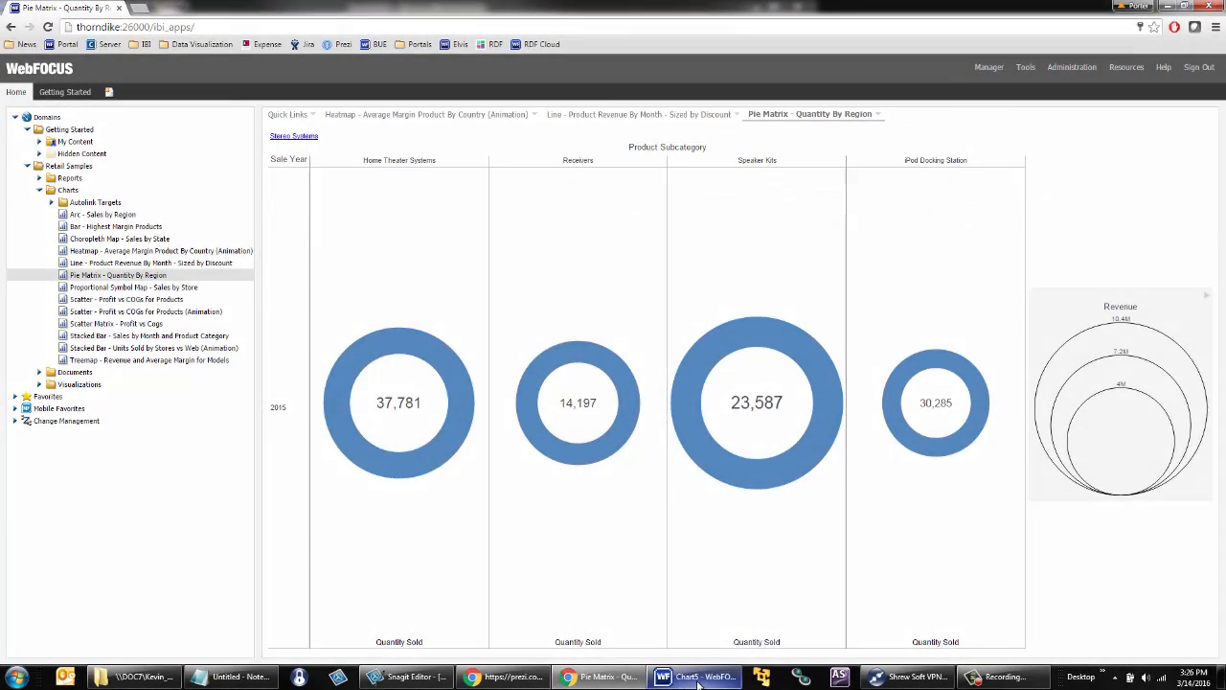
- Switch to the Chart5 window in WebFOCUS InfoAssist+ and change the chart type to the ring pie
left_click(698, 679)
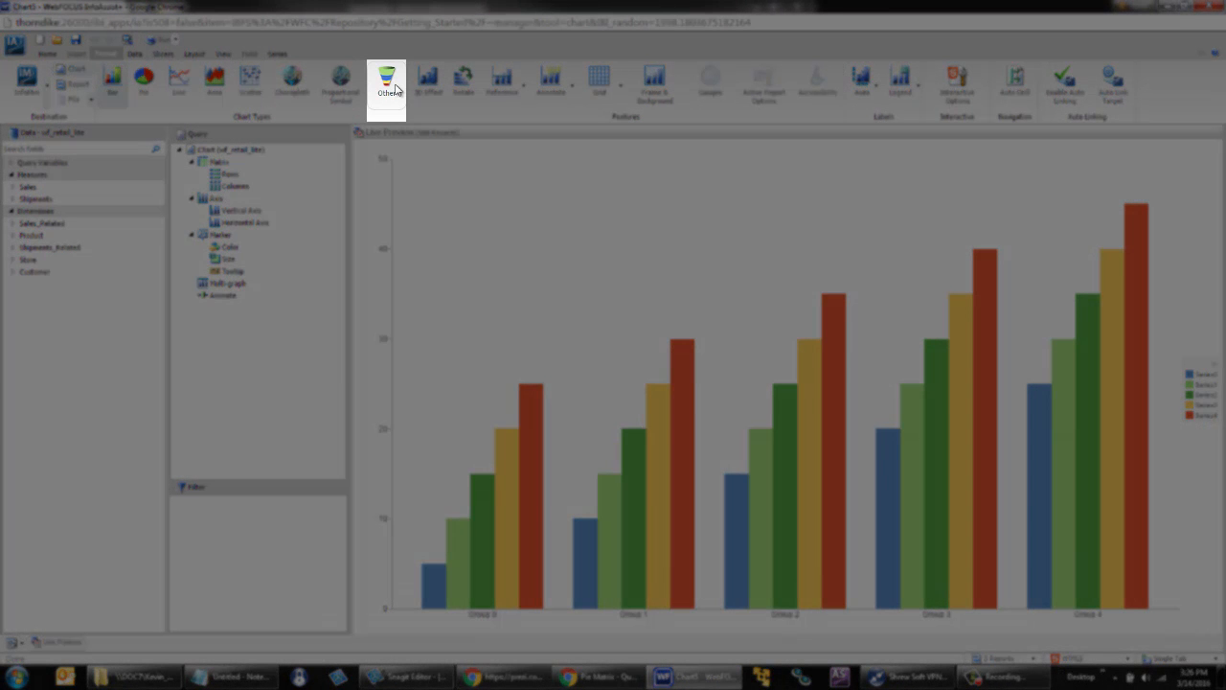
left_click(396, 89)
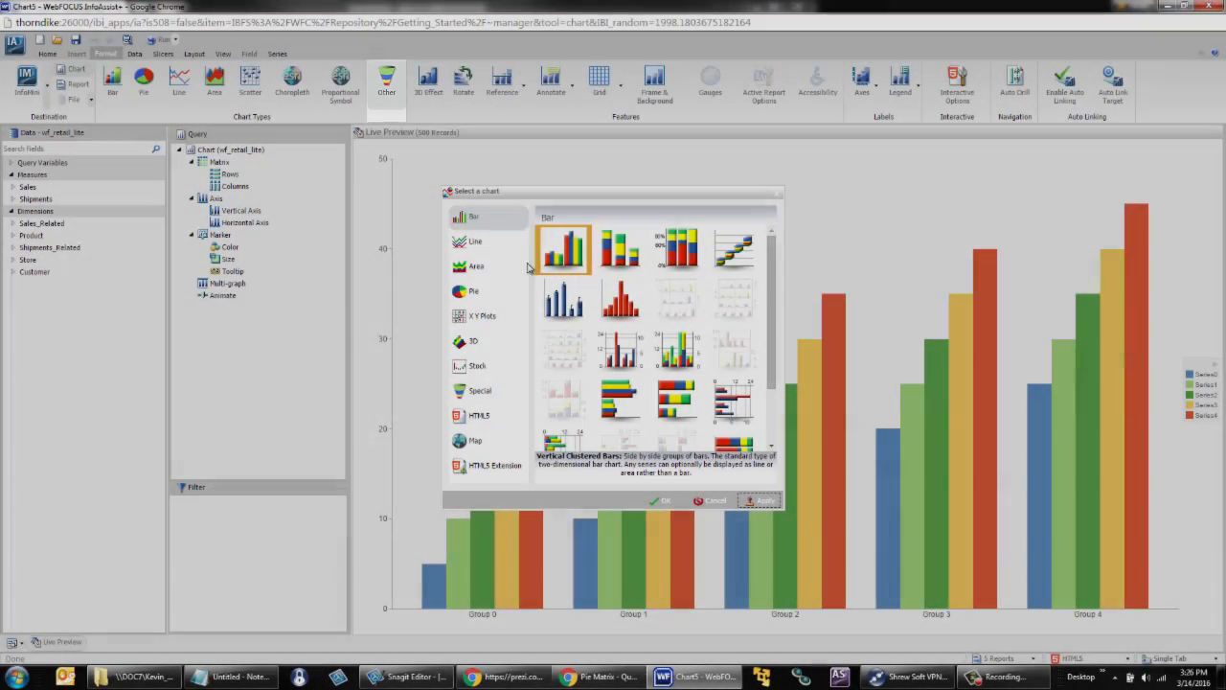
left_click(479, 292)
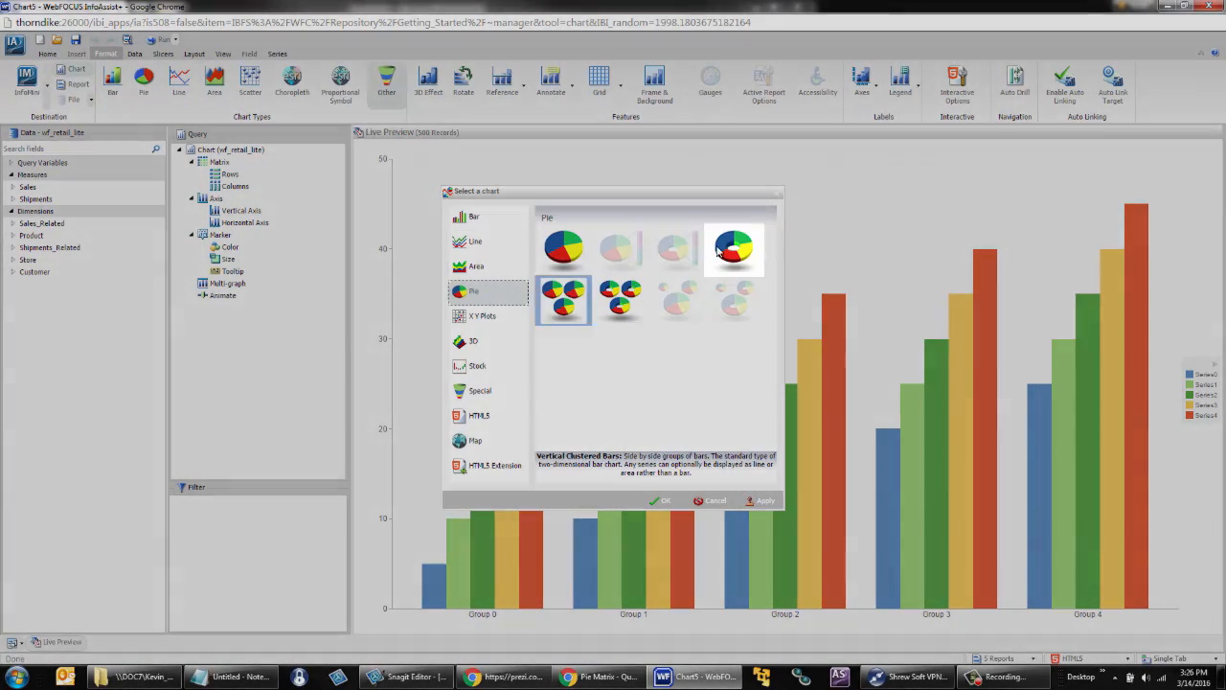
left_click(734, 248)
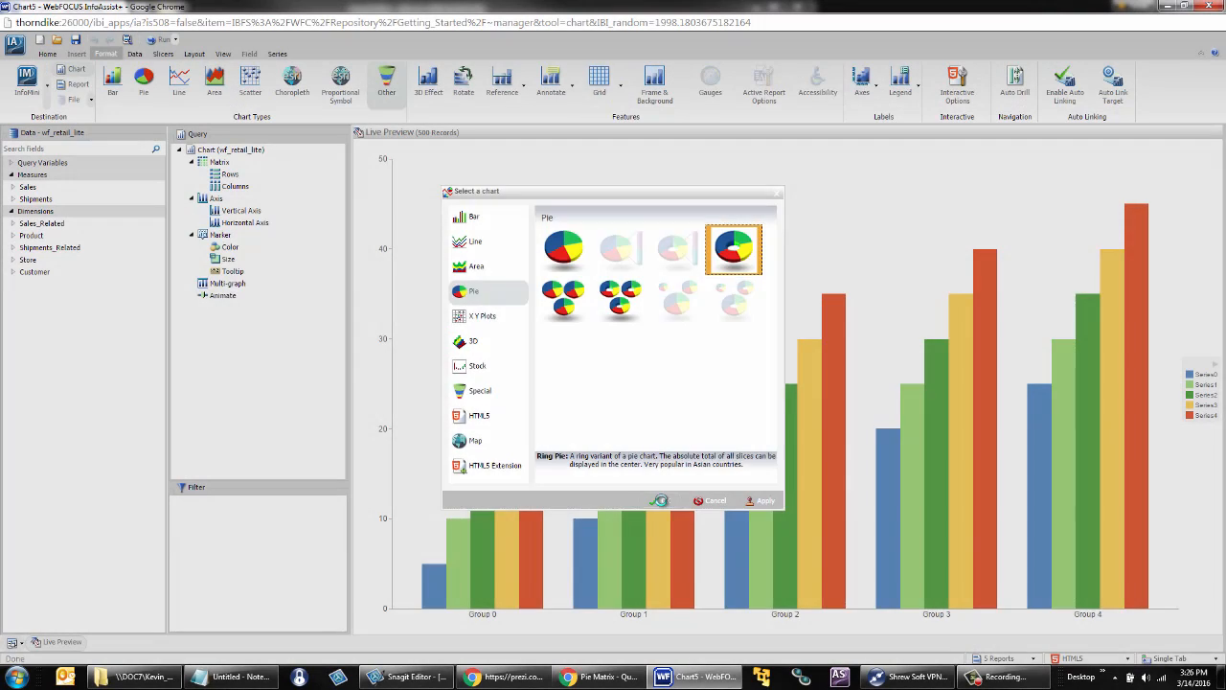
left_click(660, 502)
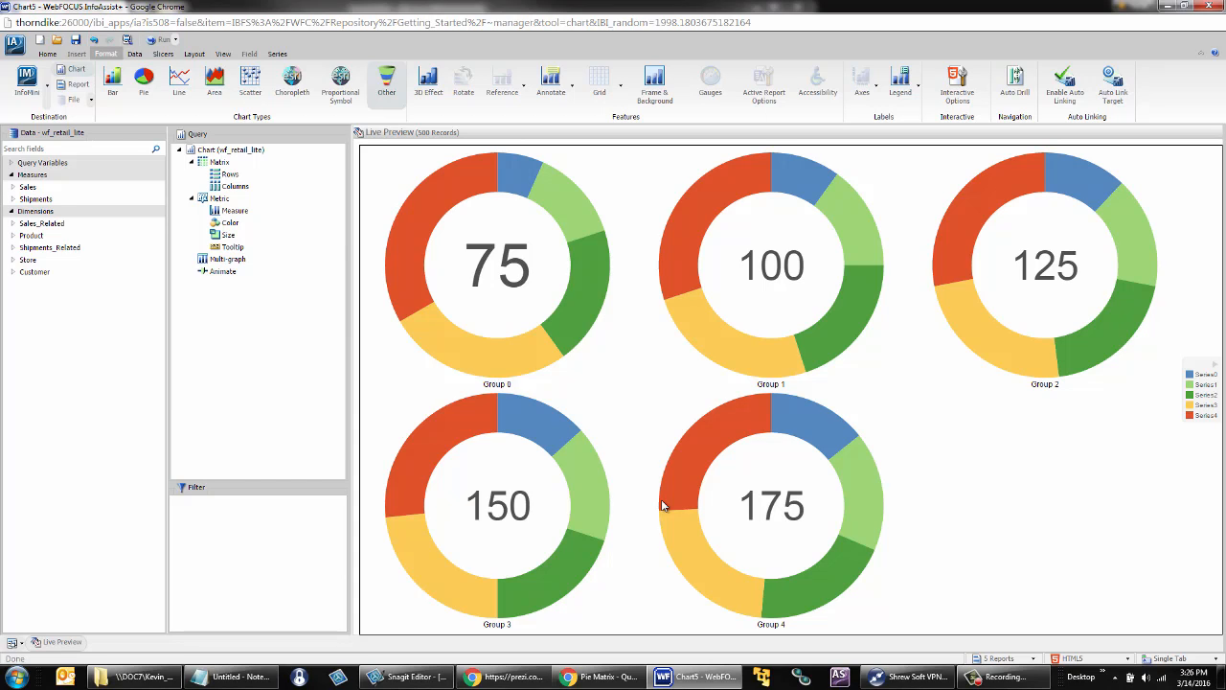
- Add Quantity,Sold from the Sales measures as the chart's measure and color the ring by Store,Business,Region
double_click(25, 189)
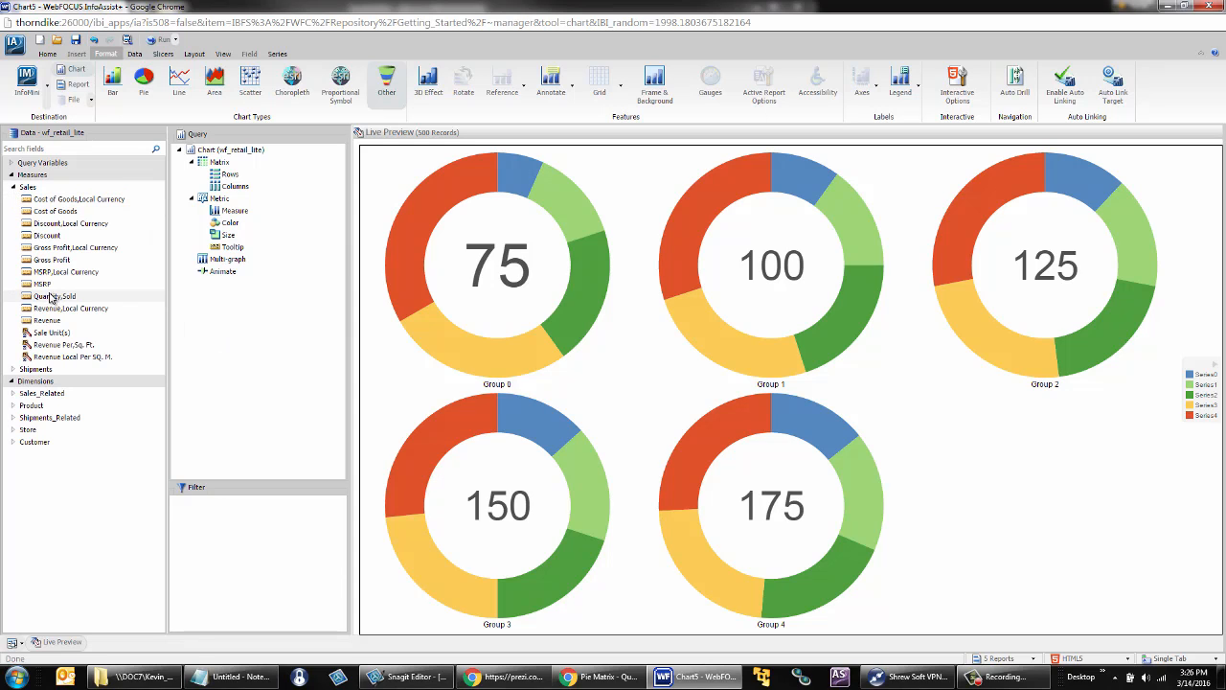
left_click_drag(49, 298, 416, 288)
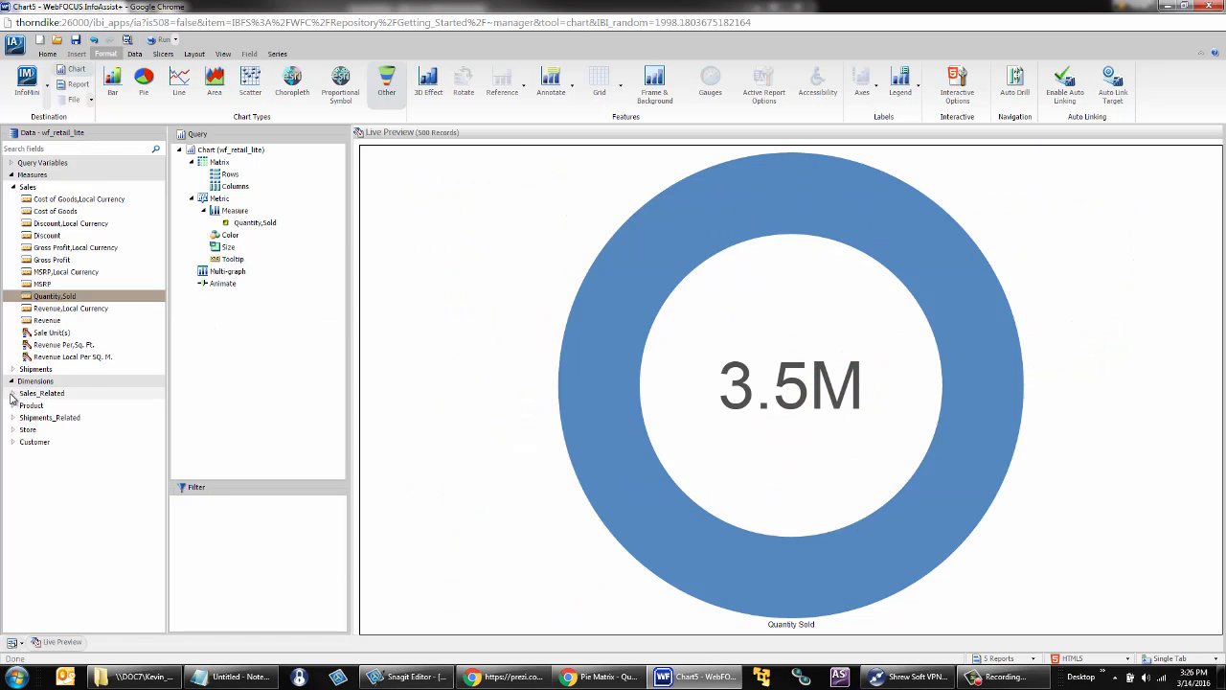
left_click(13, 429)
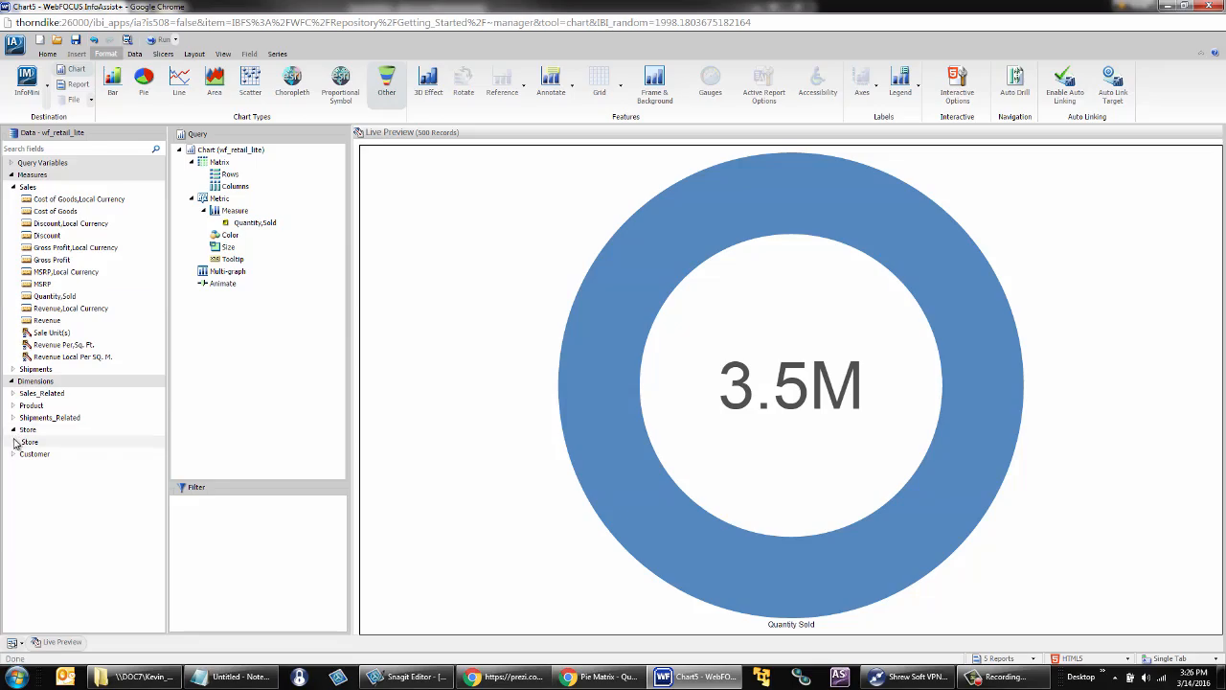
left_click(14, 442)
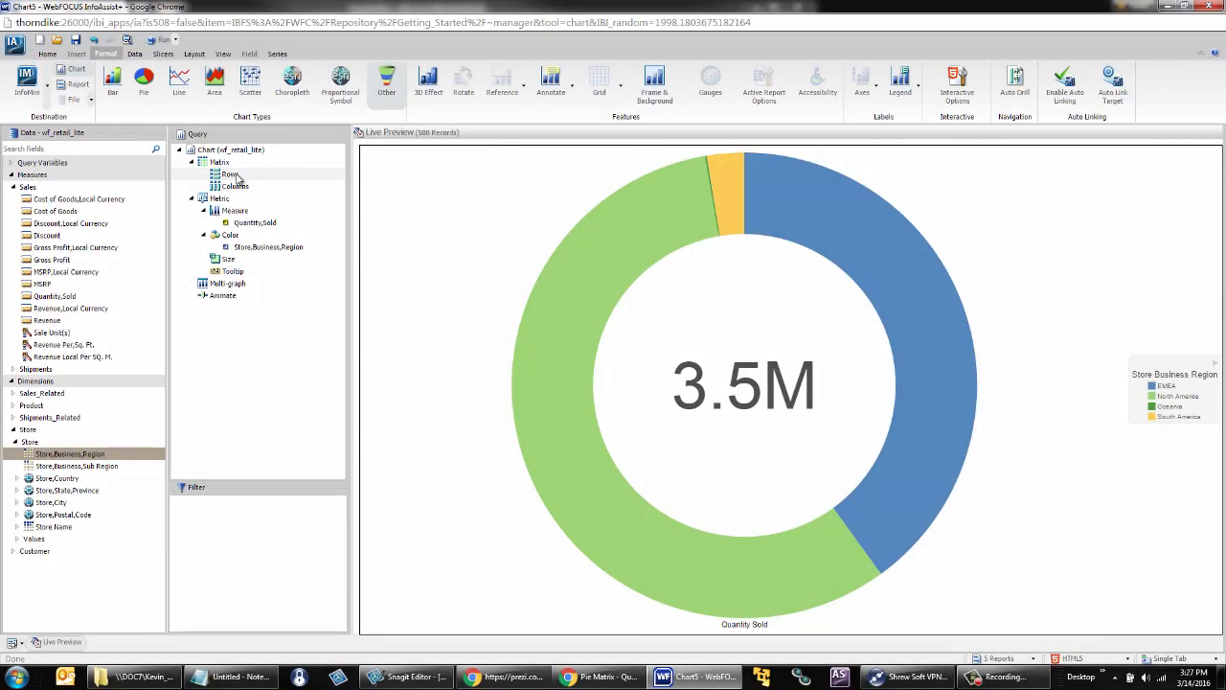
- Filter the chart on the simple transaction date field Sale,Year equal to 2015 or 2016
left_click(13, 393)
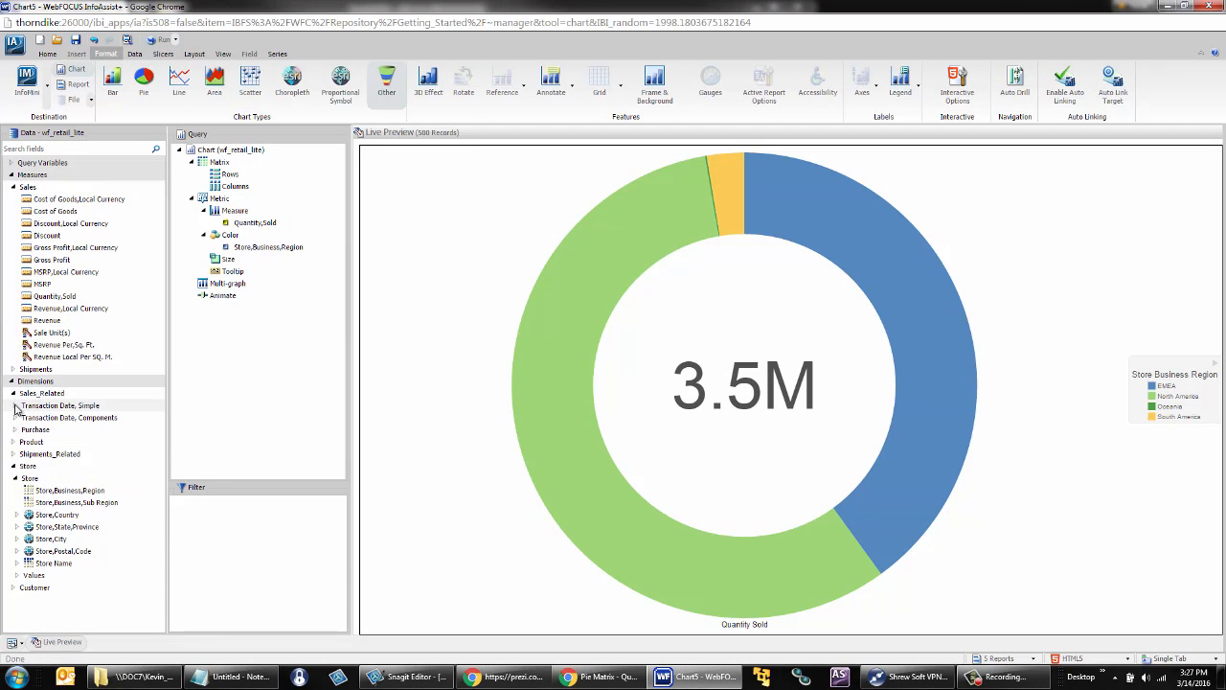
left_click(16, 405)
left_click_drag(34, 421, 211, 520)
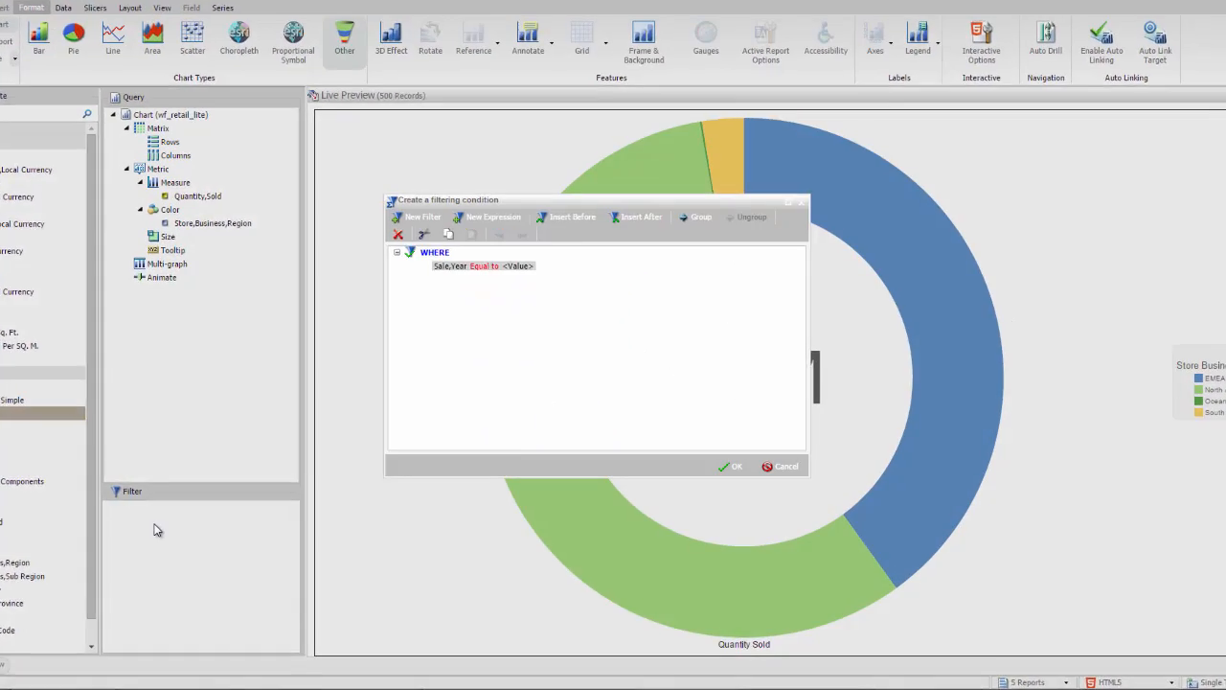
left_click(527, 266)
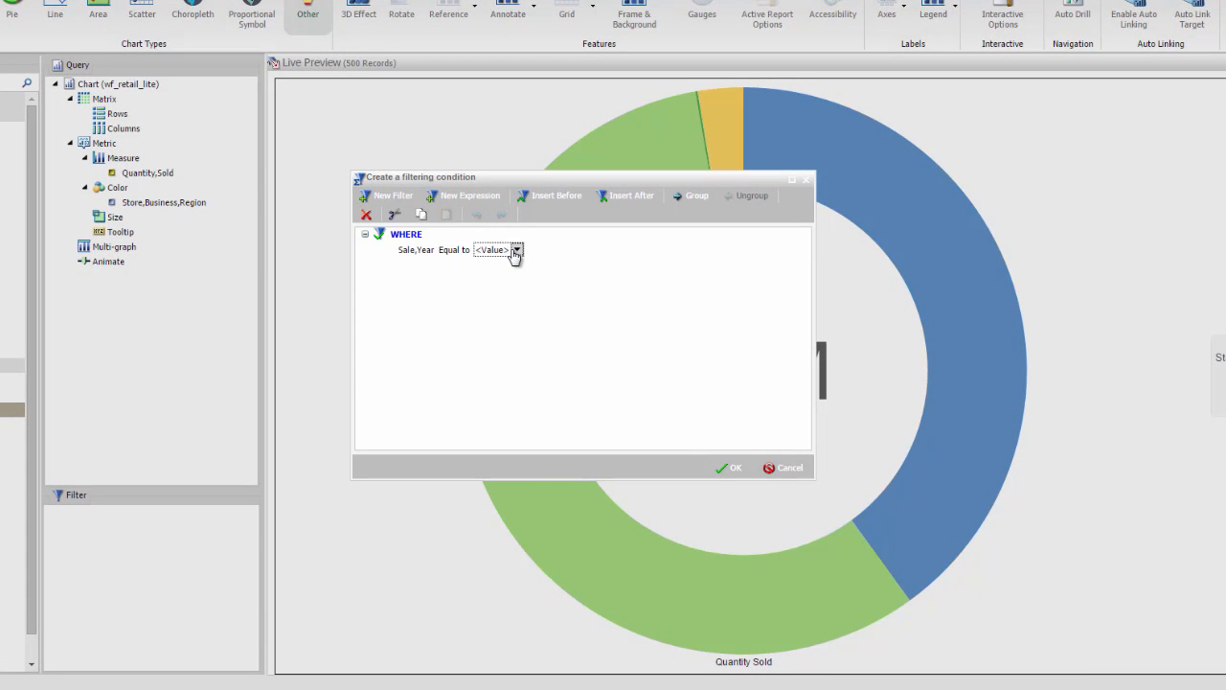
left_click(516, 250)
left_click(530, 345)
left_click(535, 362)
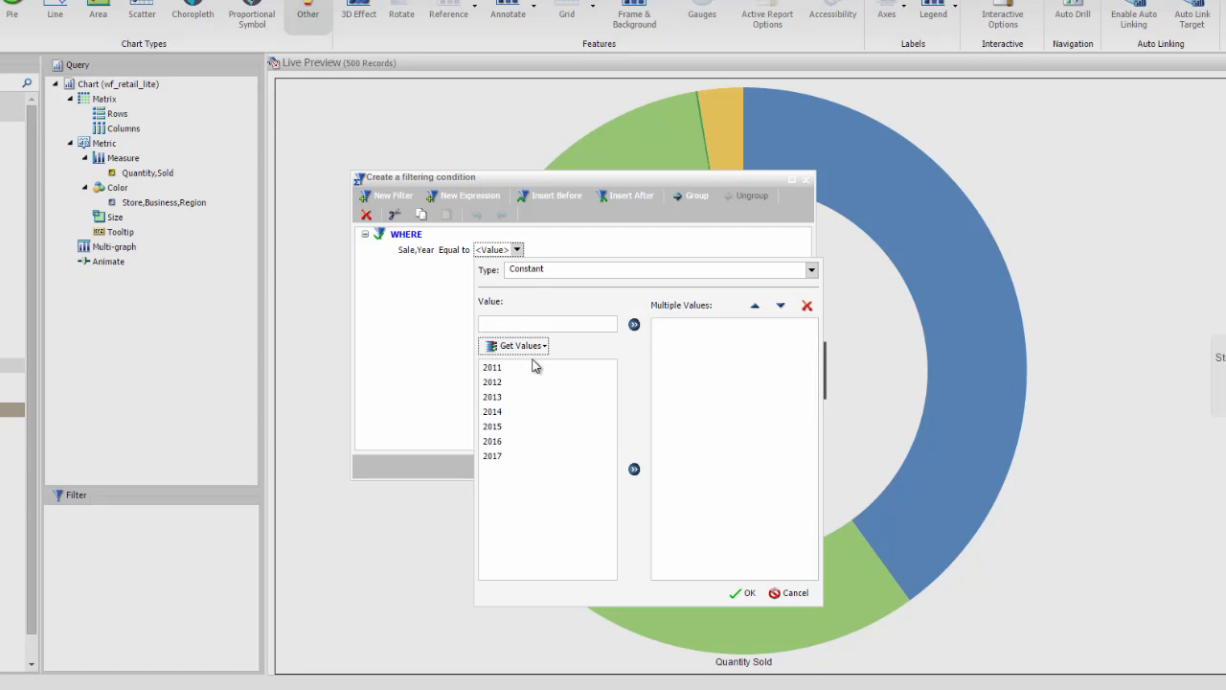
double_click(492, 427)
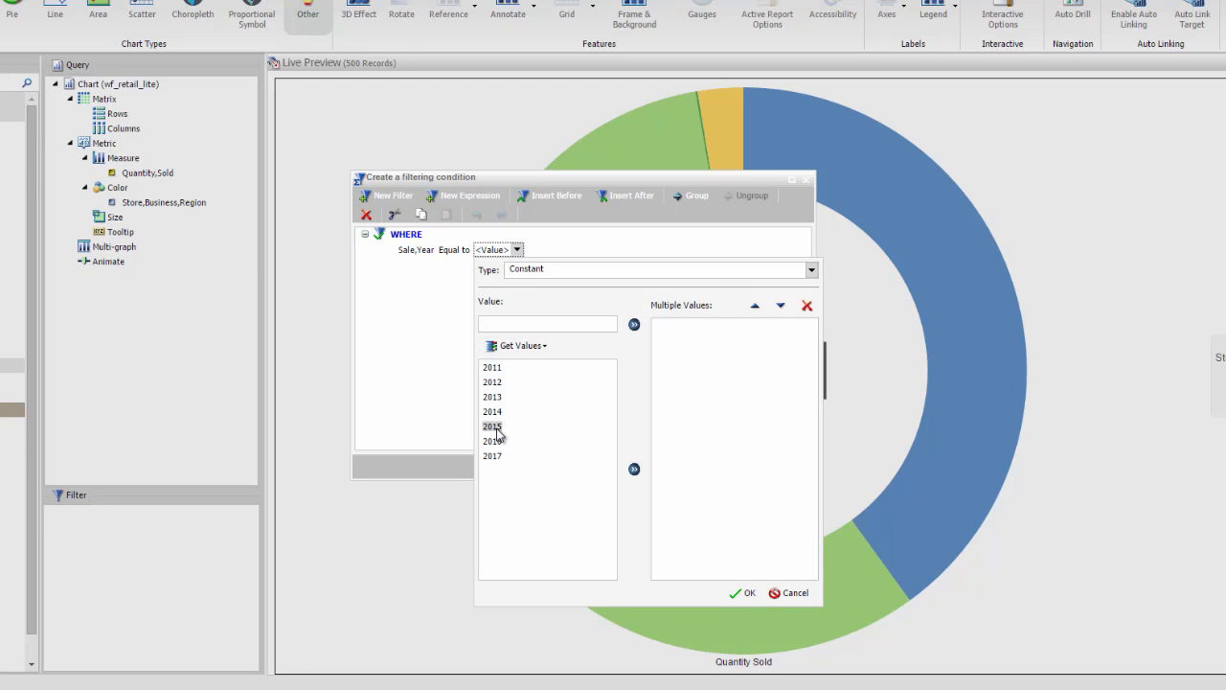
double_click(494, 441)
left_click(736, 593)
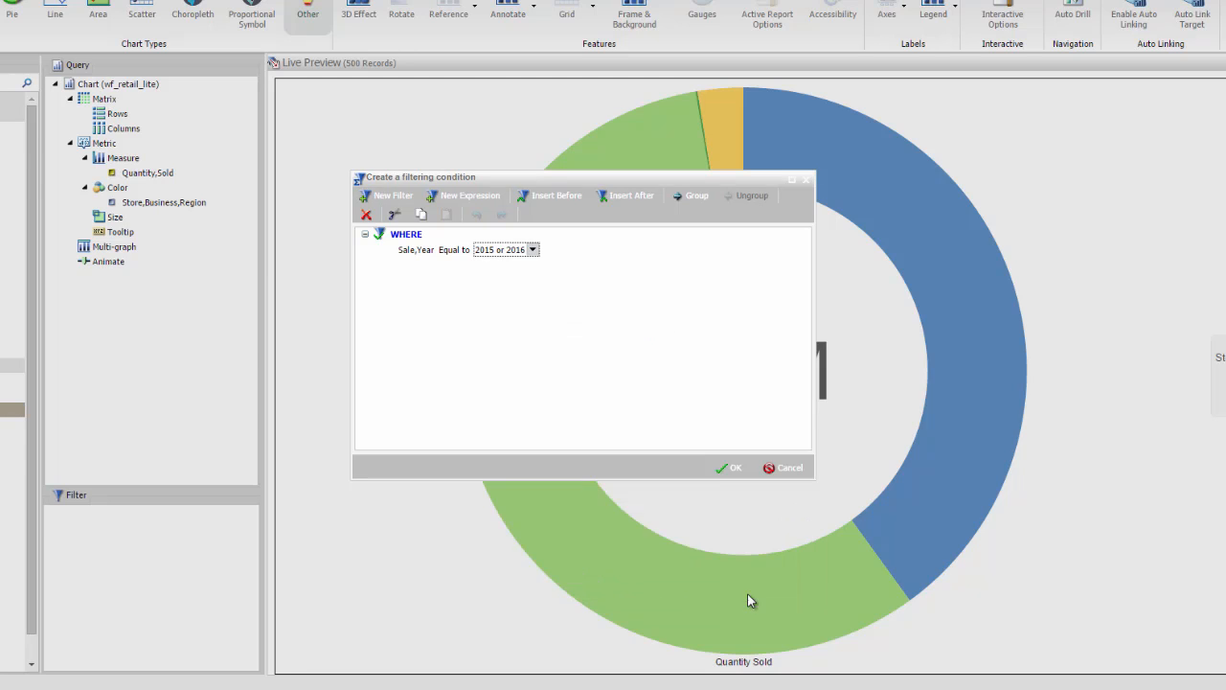
left_click(734, 471)
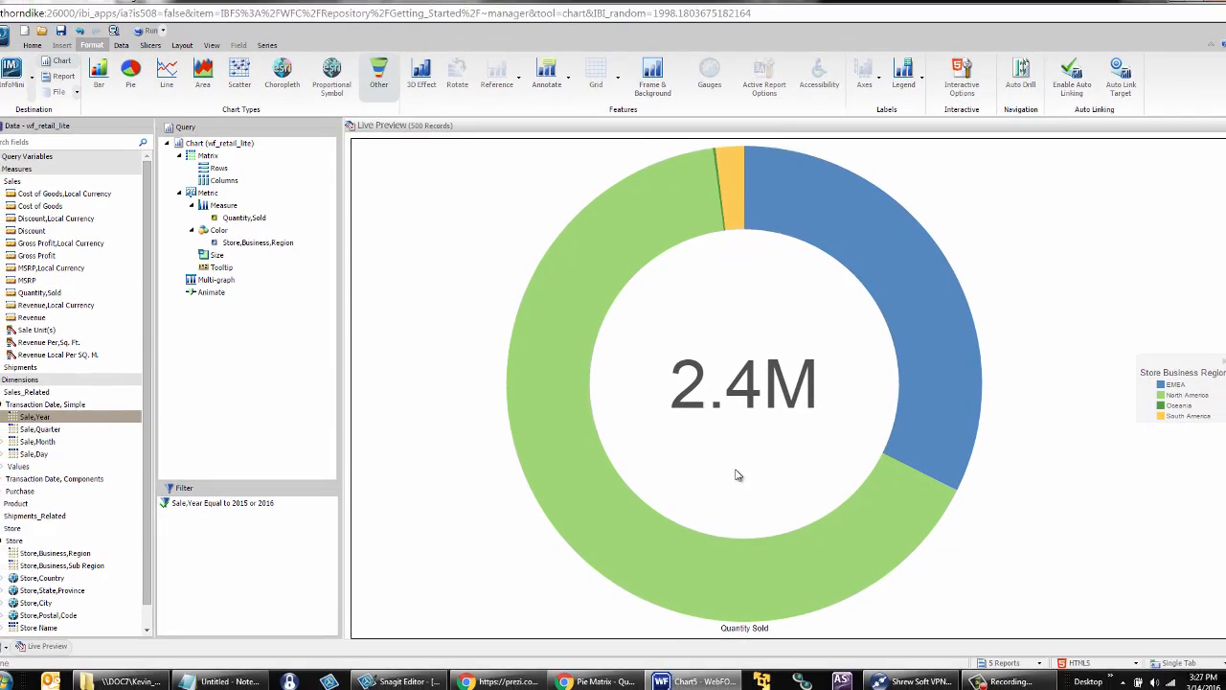
- Arrange the ring charts in a matrix with Sale,Year as rows and Product,Category as columns
mouse_move(52, 419)
left_mouse_down()
mouse_move(230, 331)
mouse_move(251, 222)
mouse_move(242, 188)
left_mouse_up()
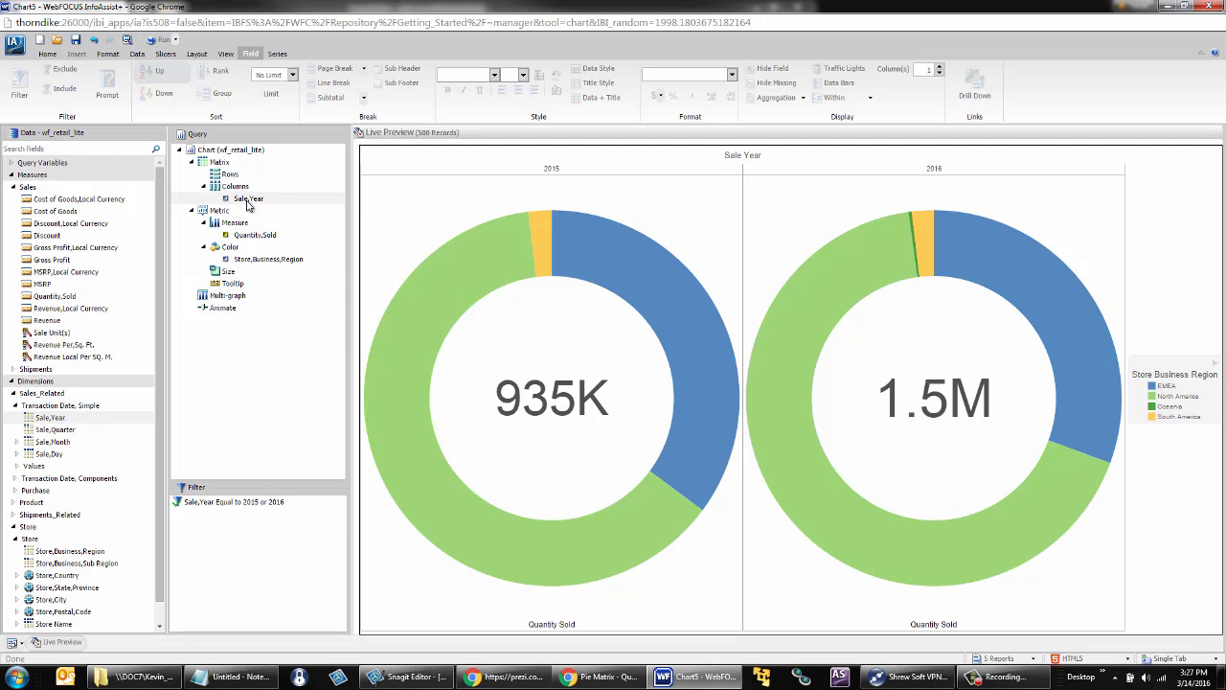
left_click_drag(248, 198, 248, 179)
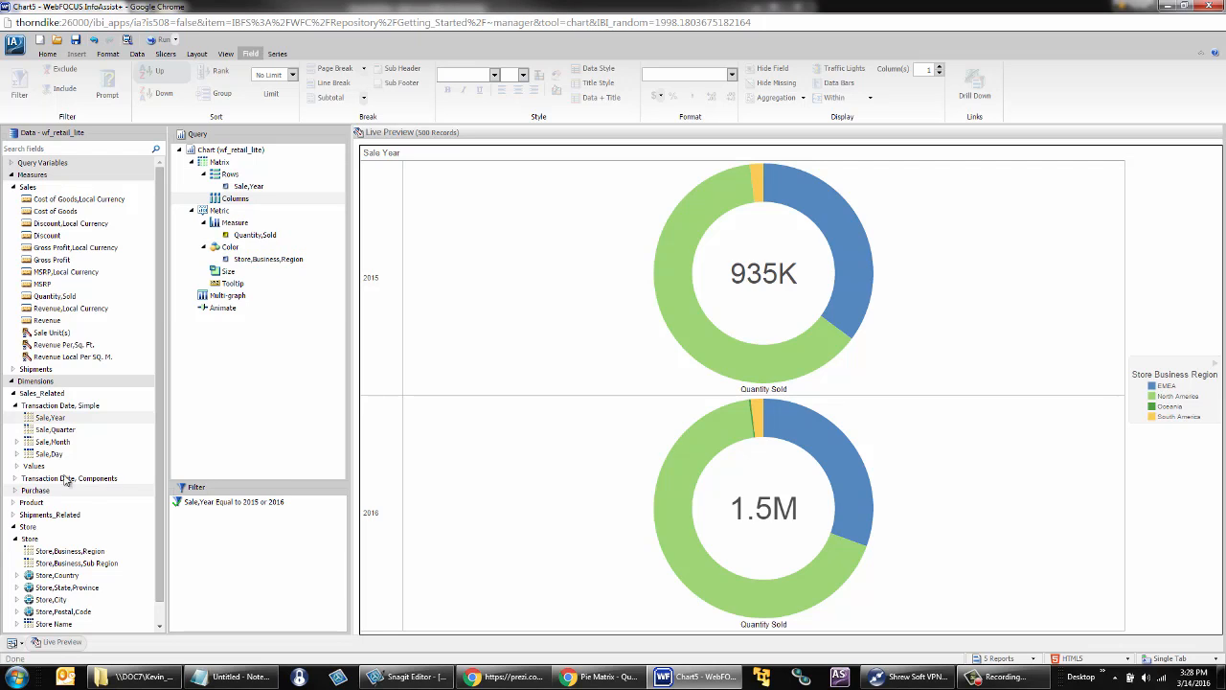
left_click(13, 502)
left_click(15, 514)
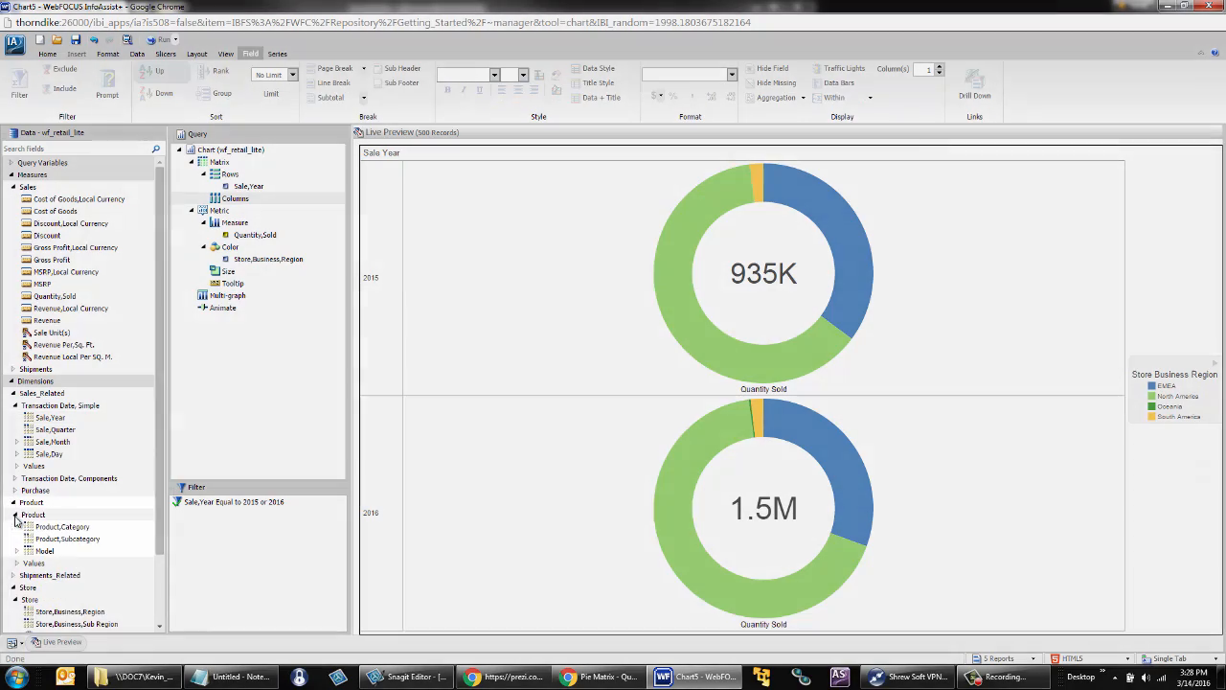
left_click(53, 527)
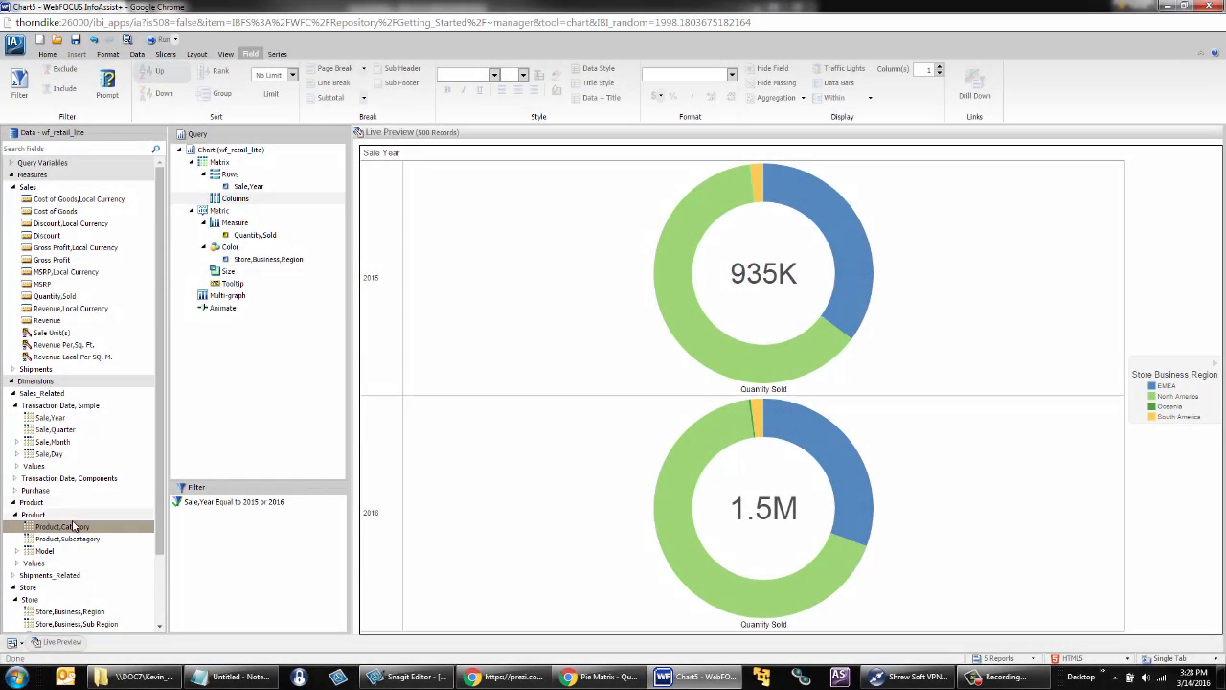
left_click_drag(72, 527, 242, 201)
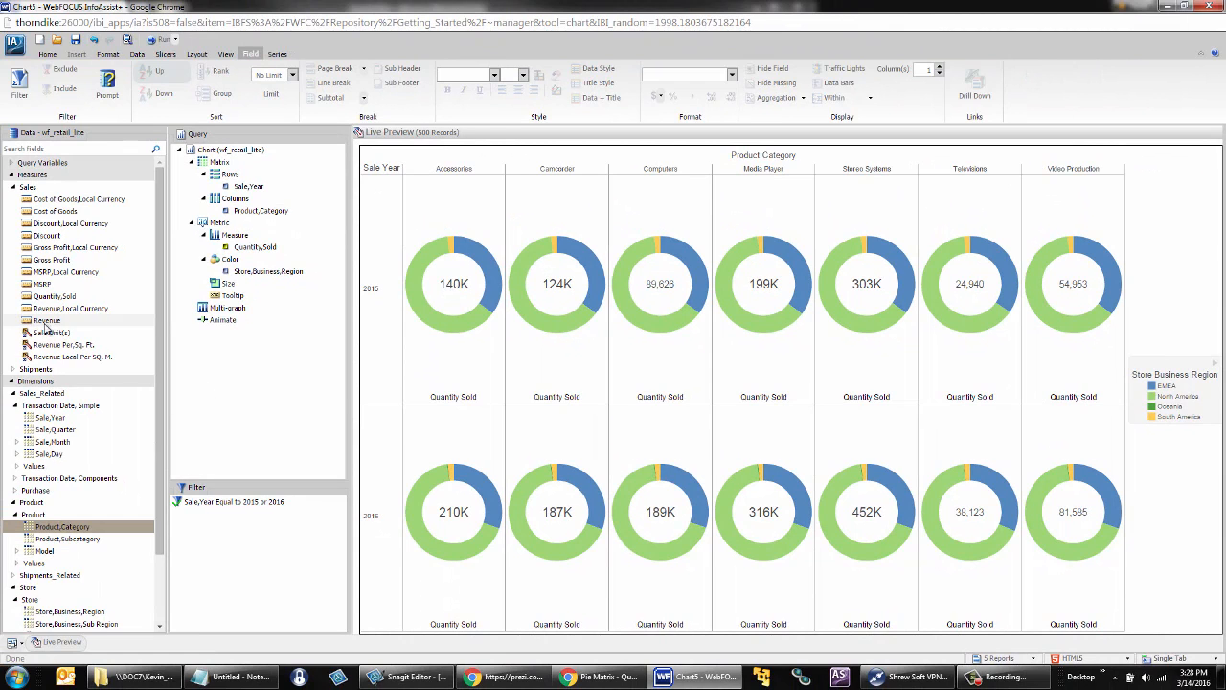
- Size the matrix rings by Revenue and enable Auto Drill for the chart
left_click_drag(39, 323, 229, 289)
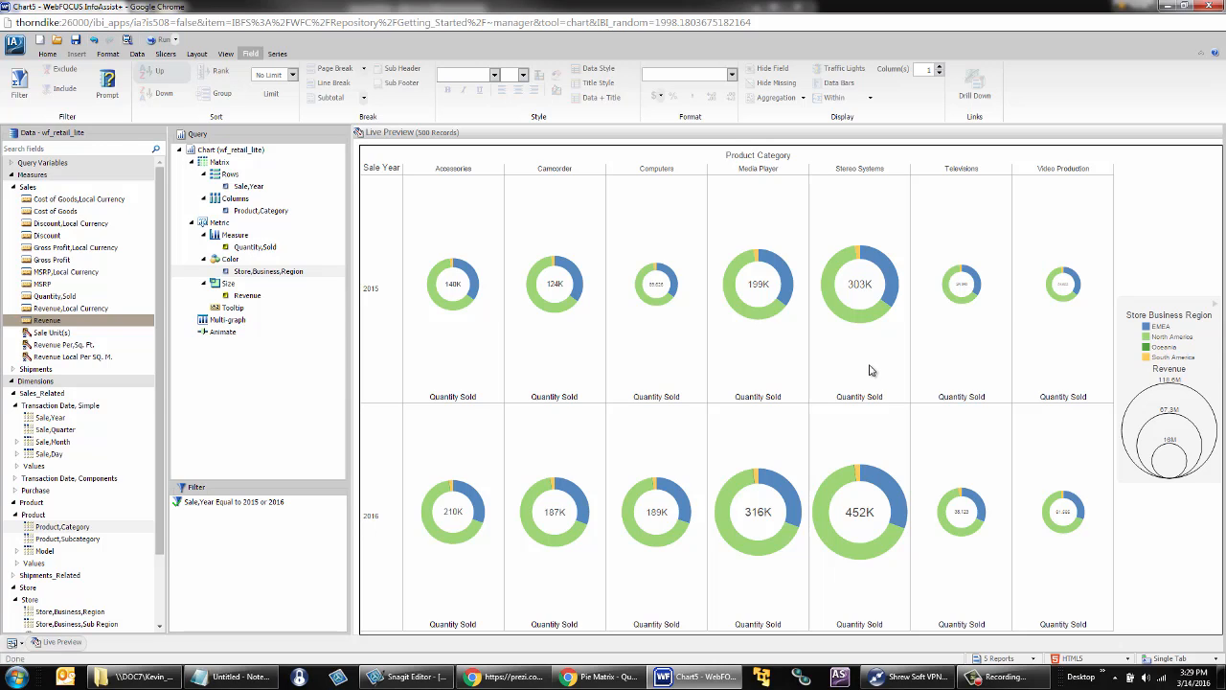
left_click(109, 55)
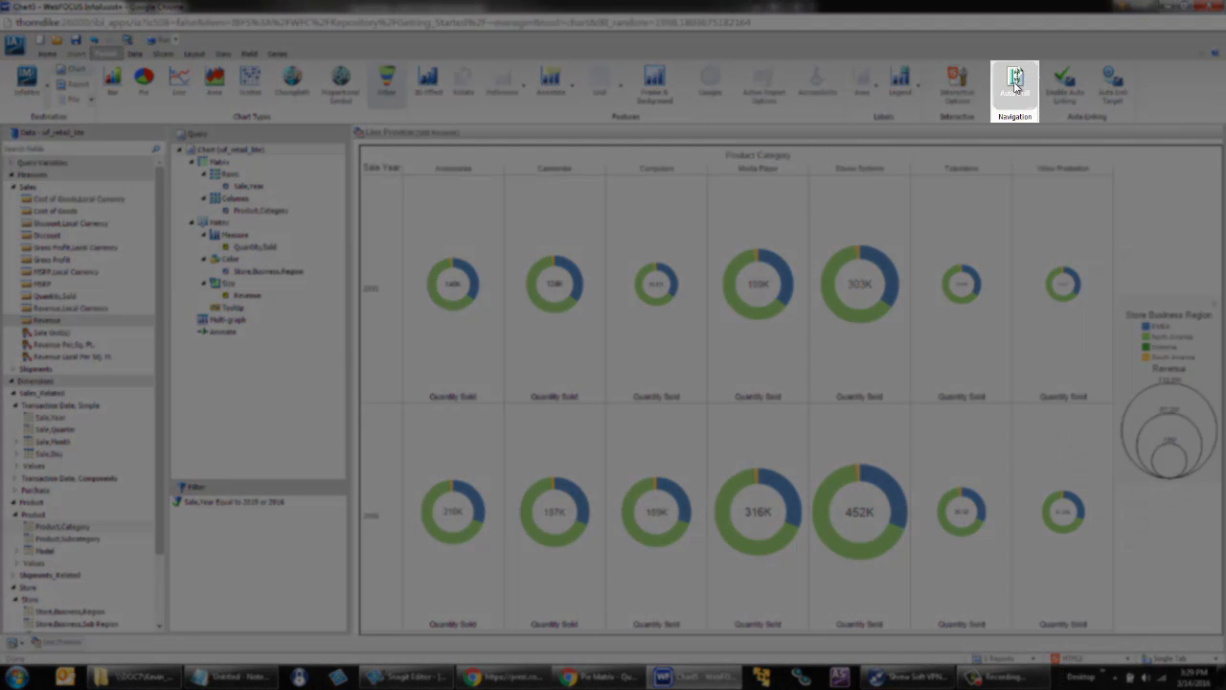
left_click(1014, 78)
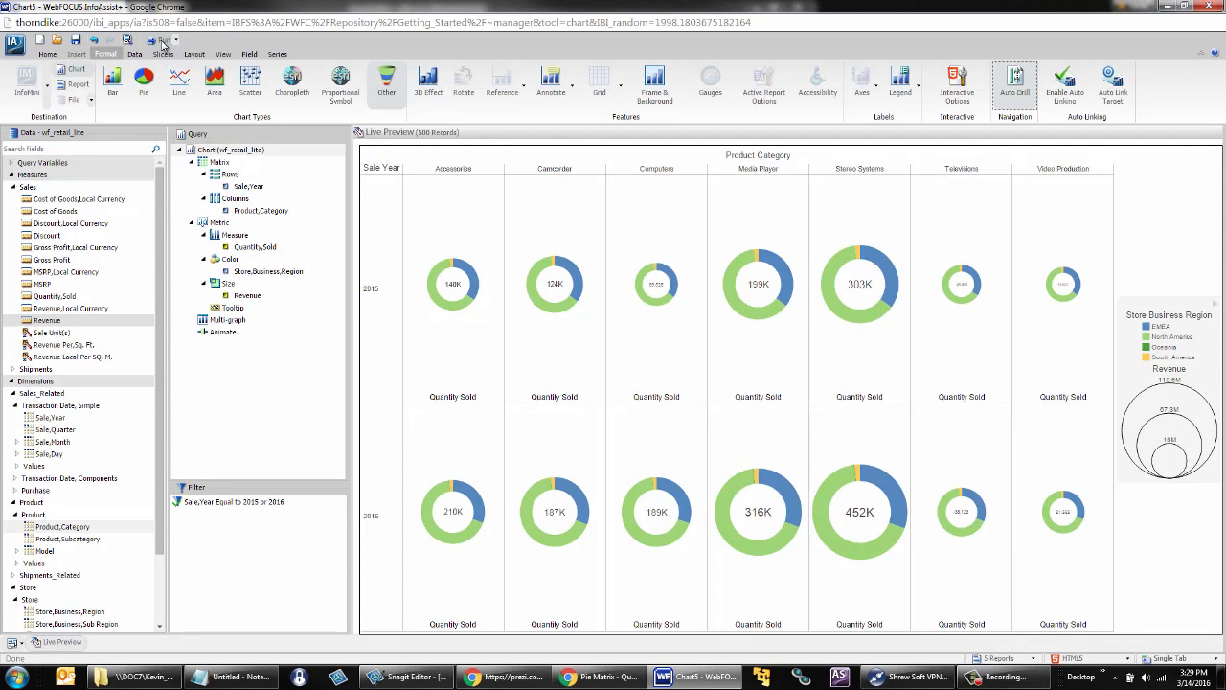
- Run the chart and drill down from the 2015 Stereo Systems EMEA slice to Store Business Sub Region
left_click(162, 42)
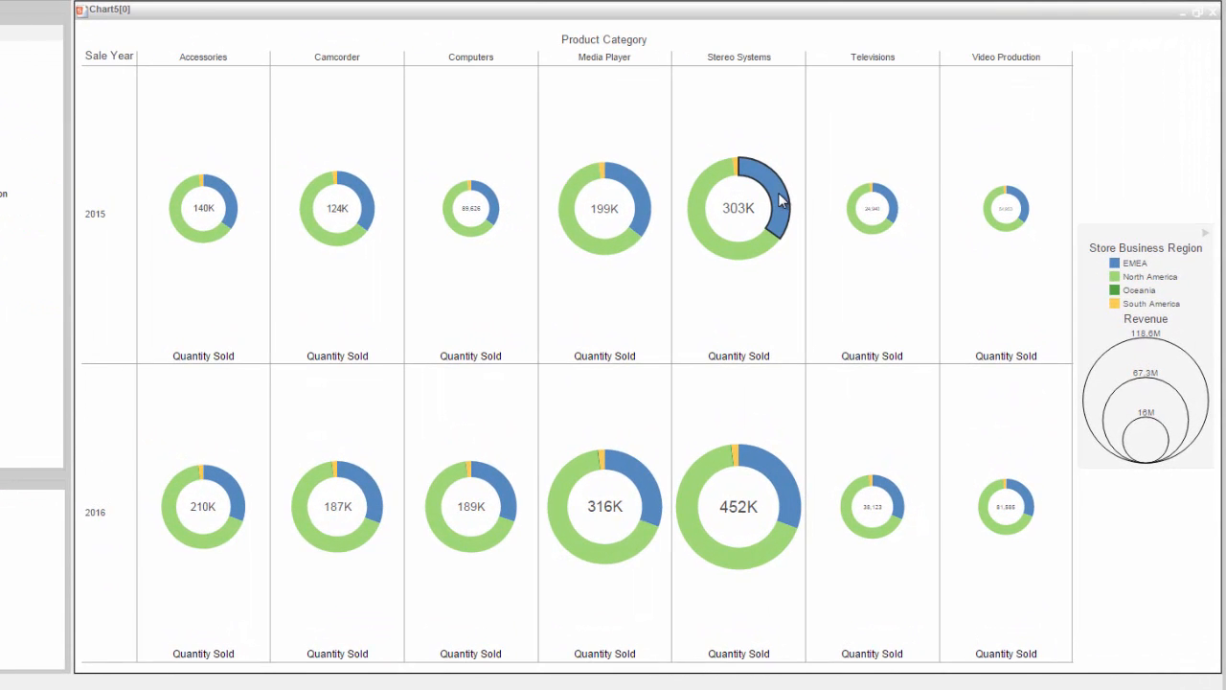
mouse_move(909, 269)
mouse_move(848, 174)
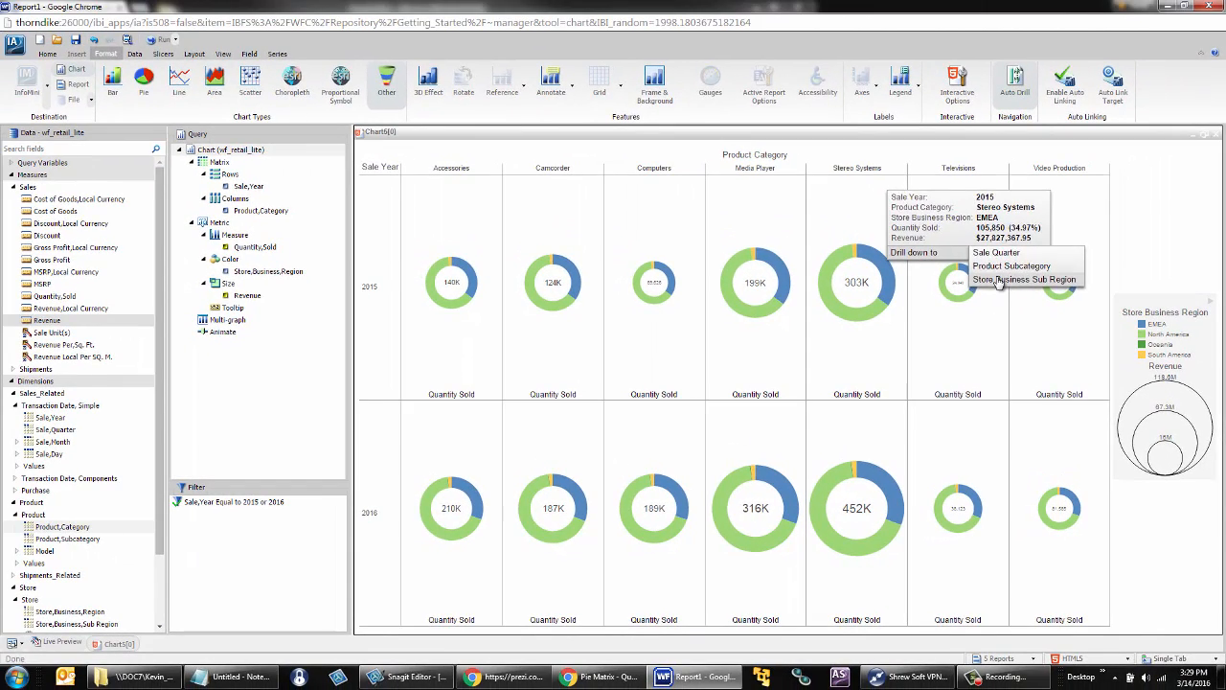
left_click(999, 280)
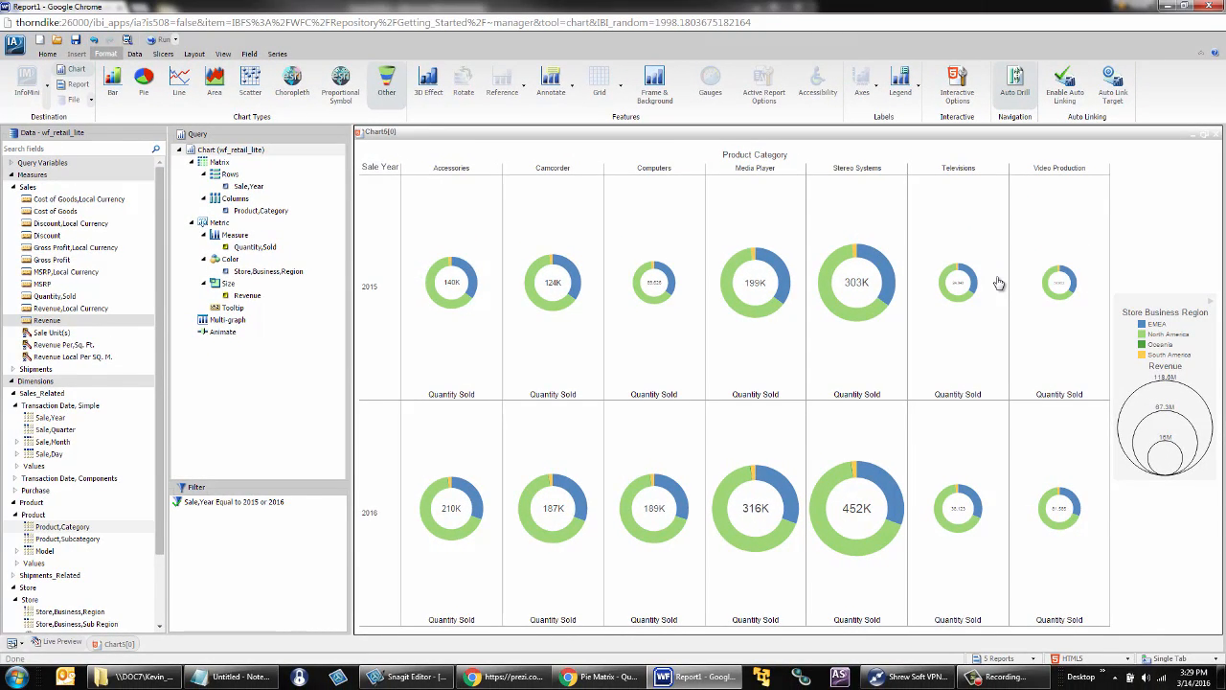